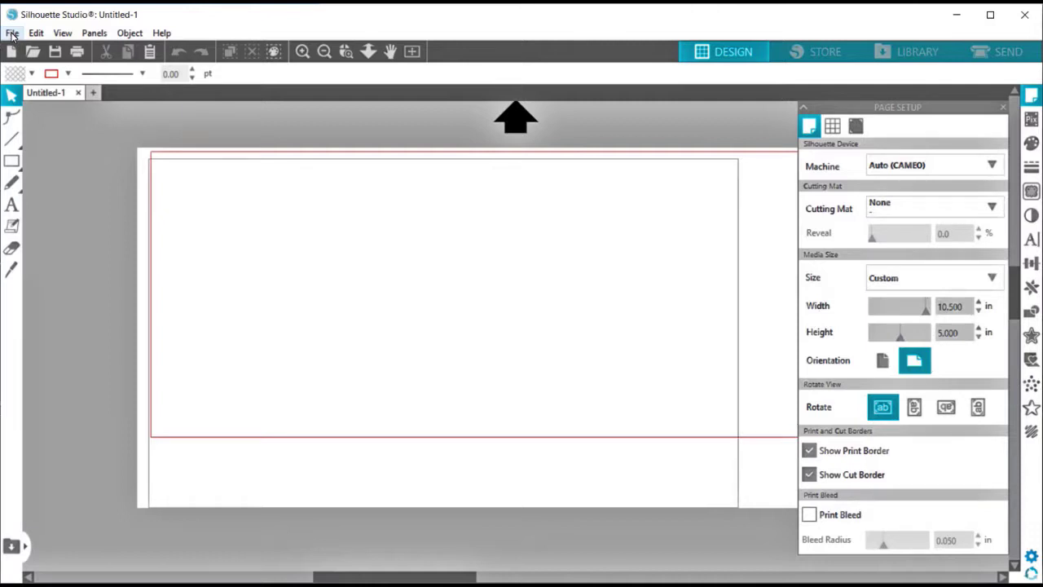
Step: Open the image top-black copy.jpg from the Desktop and bring the whole page into view
click(13, 34)
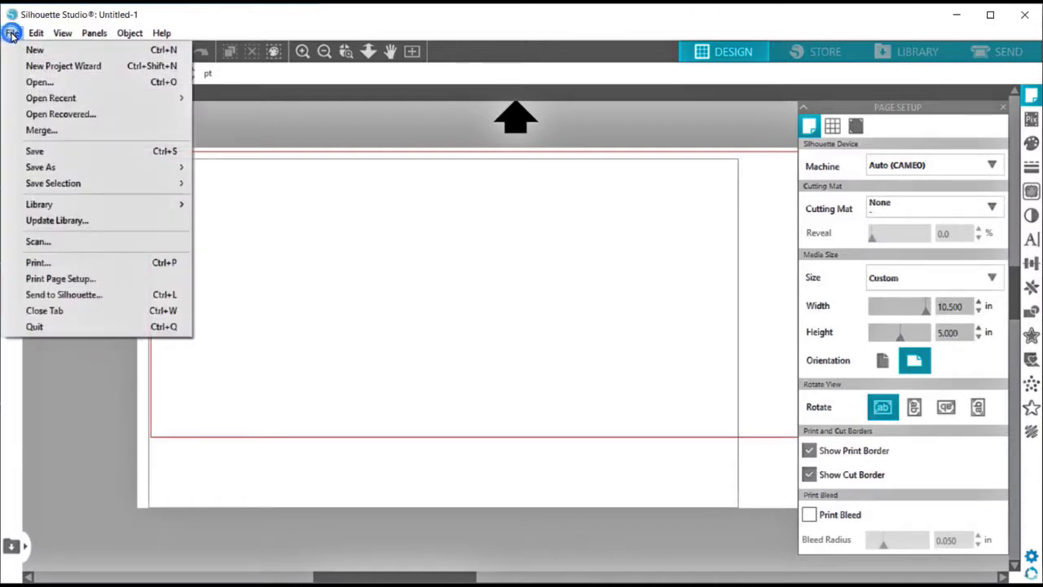
click(37, 82)
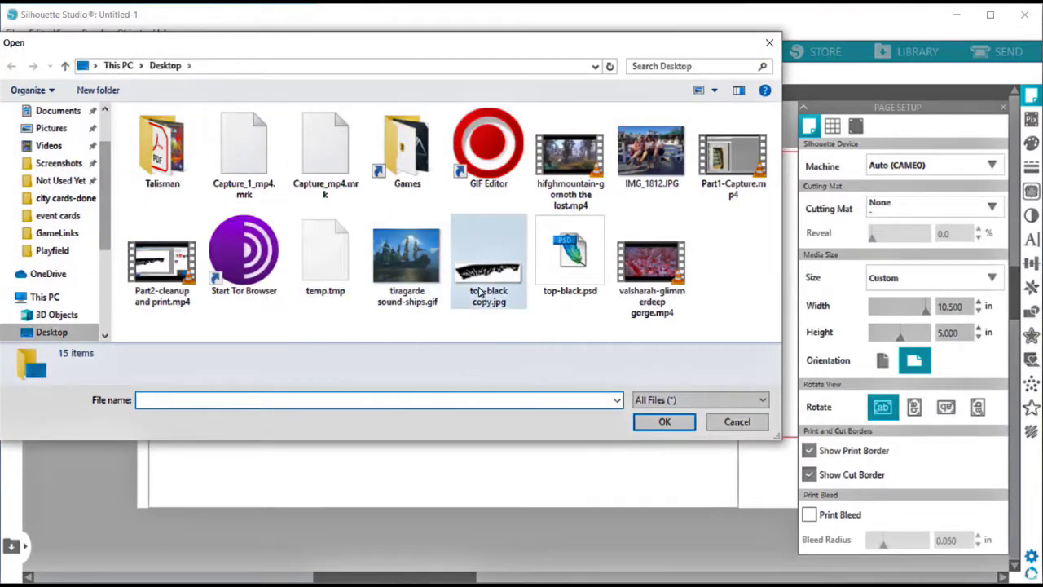
double_click(494, 273)
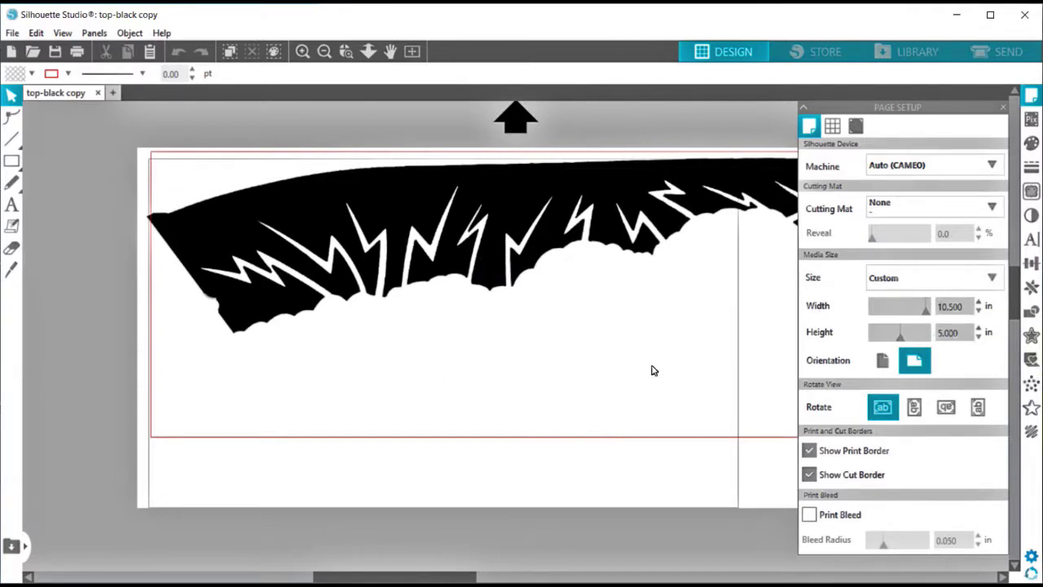
click(324, 52)
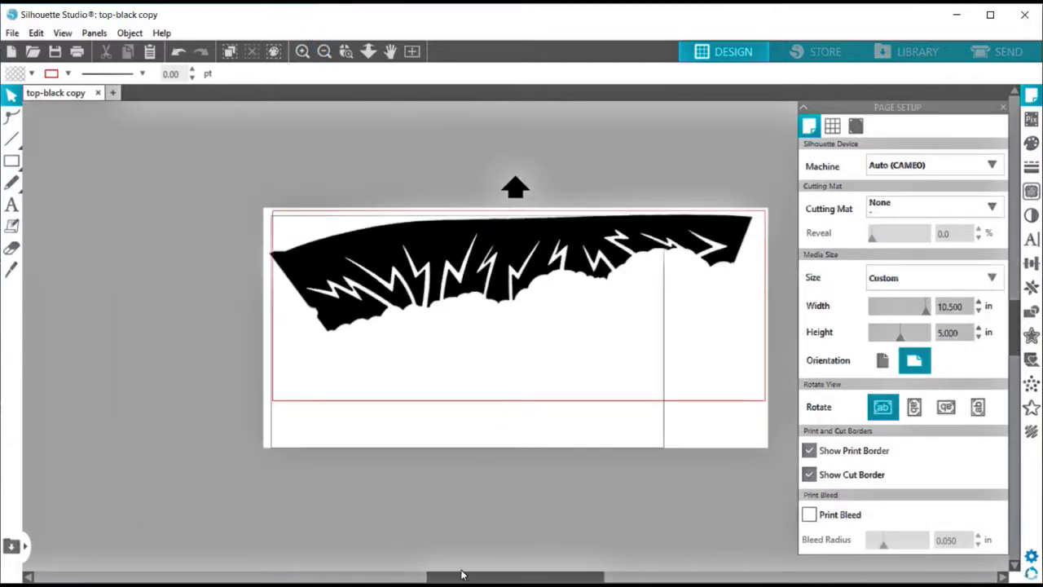
drag(461, 575, 525, 580)
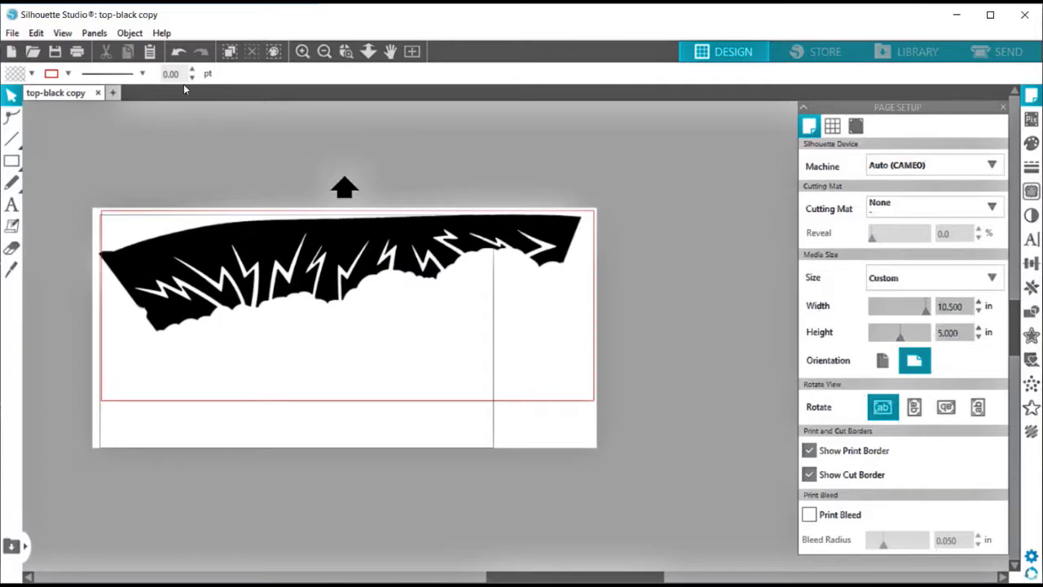
Step: Rotate the black lightning artwork by 90° clockwise
click(62, 33)
mouse_move(96, 34)
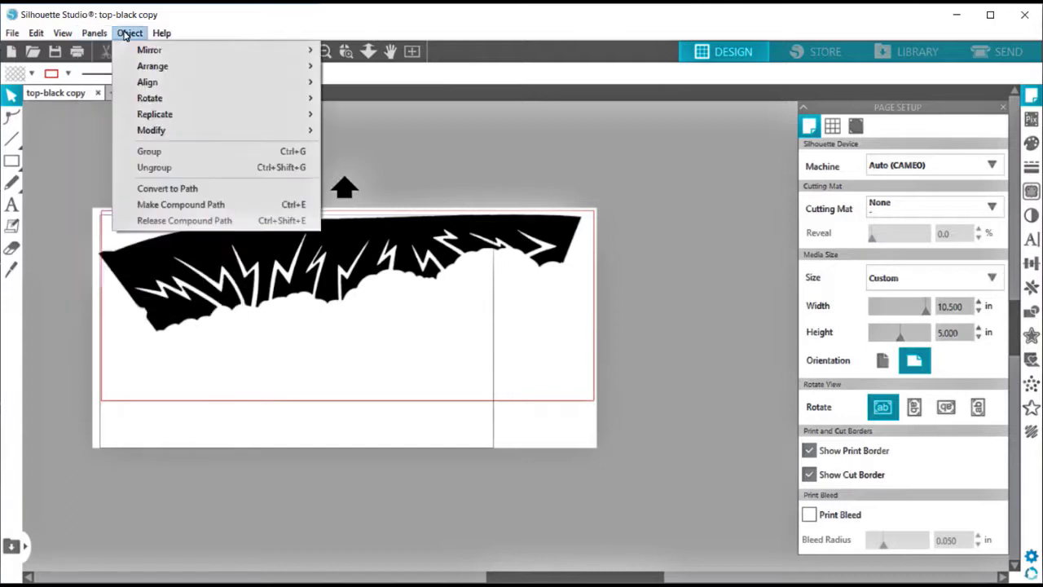
mouse_move(159, 103)
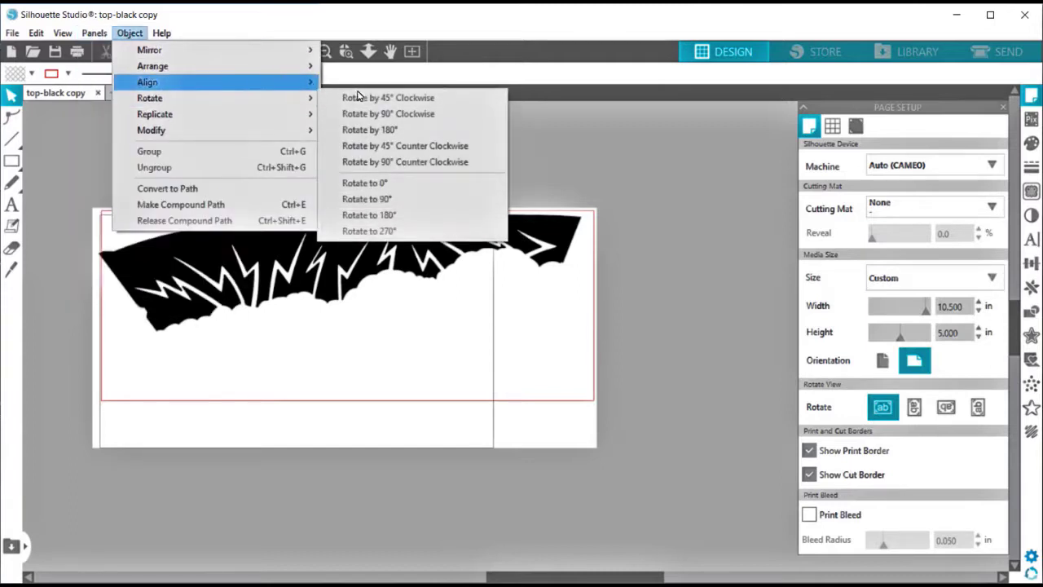
click(190, 296)
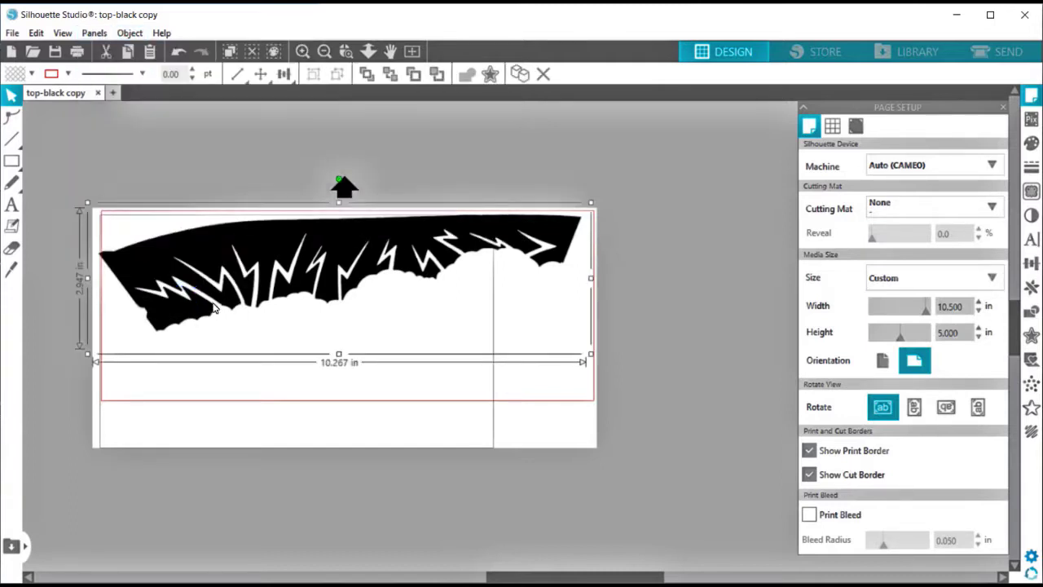
right_click(351, 274)
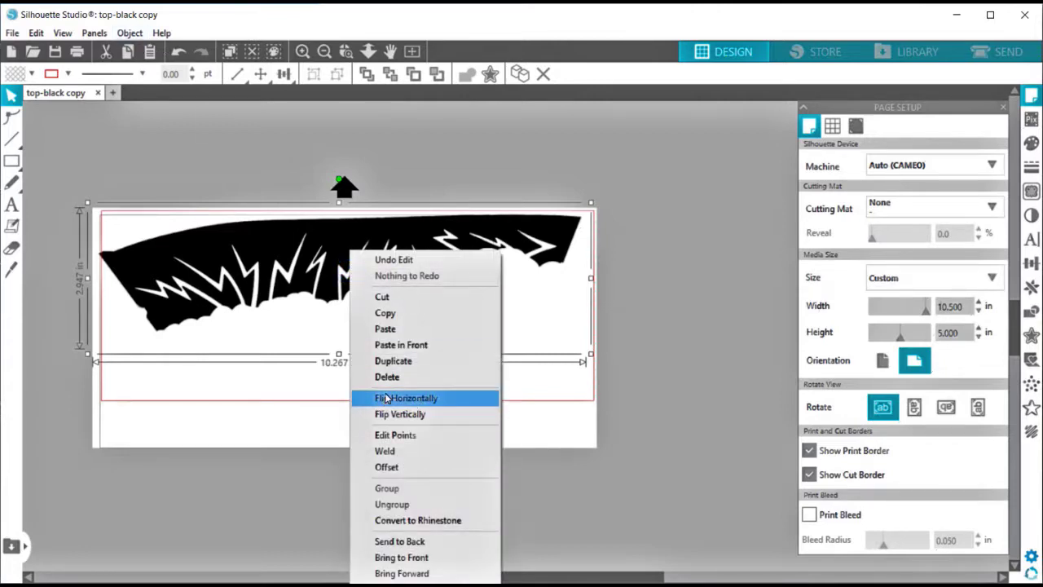
click(129, 34)
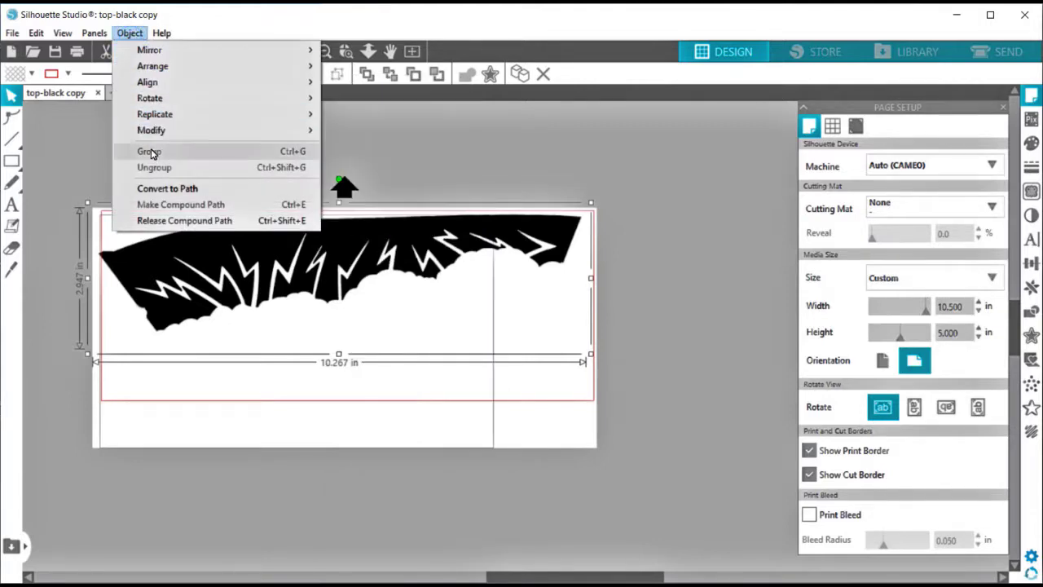
mouse_move(271, 100)
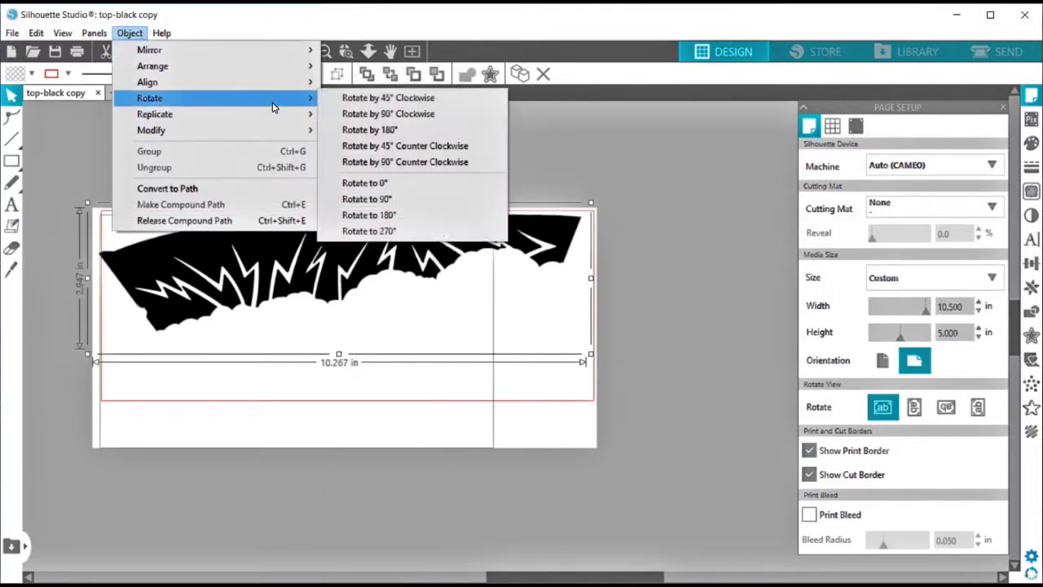
click(386, 119)
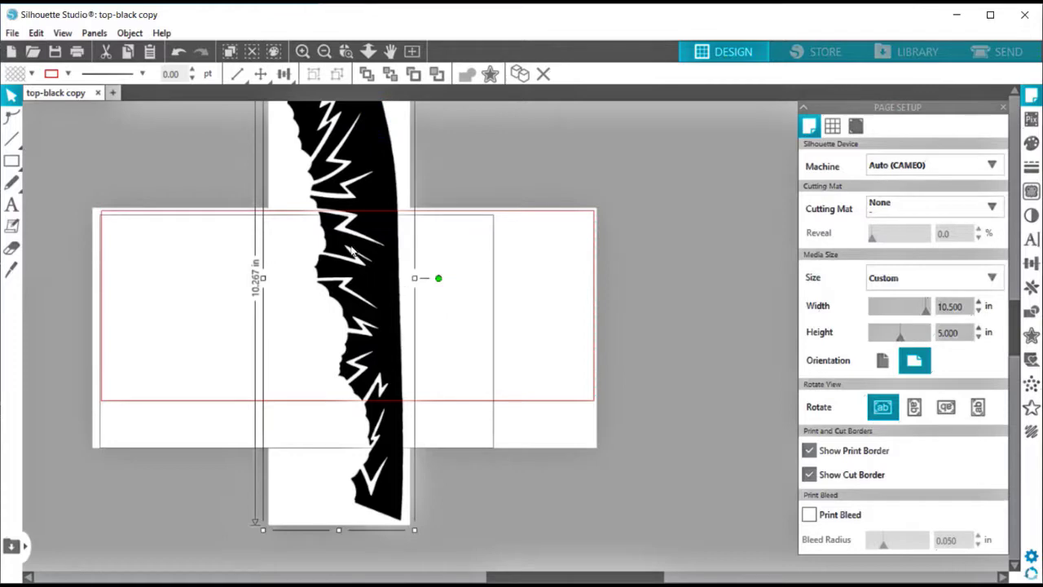
Step: Move the rotated artwork down and toward the page's left edge so its upper end lies inside the cut border
drag(352, 251, 280, 456)
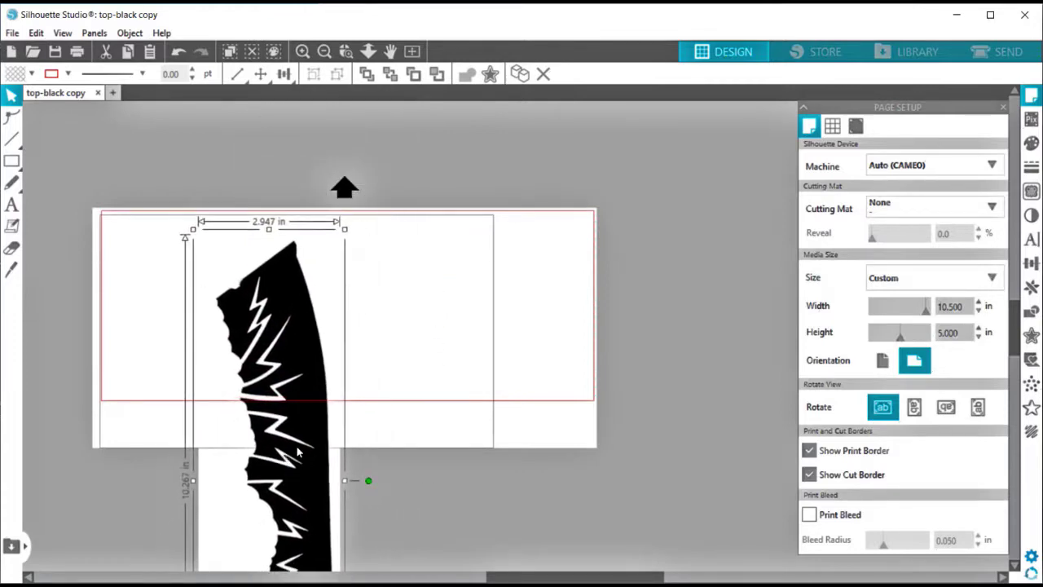
drag(284, 416, 292, 437)
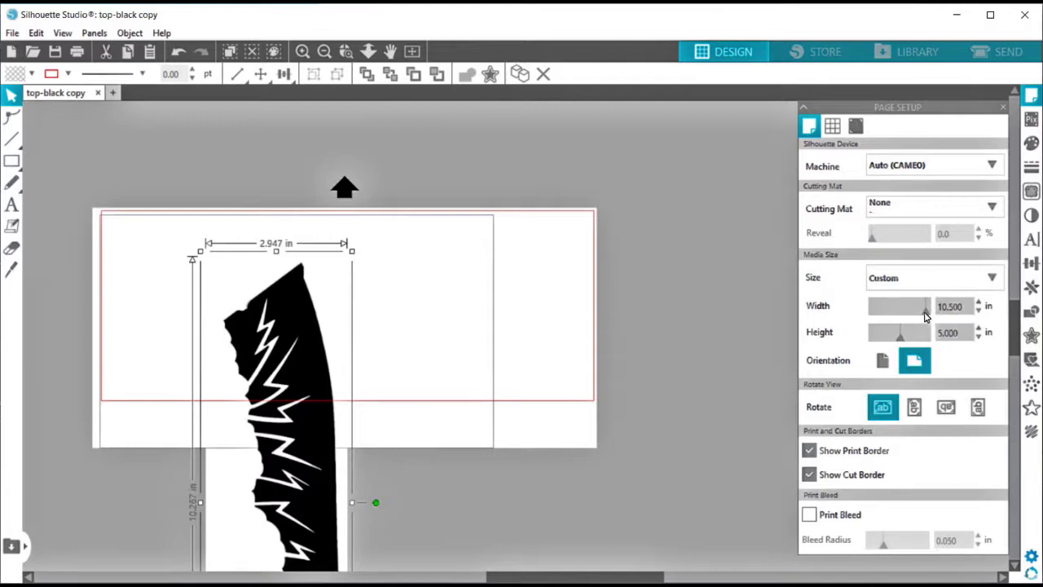
drag(294, 337, 220, 329)
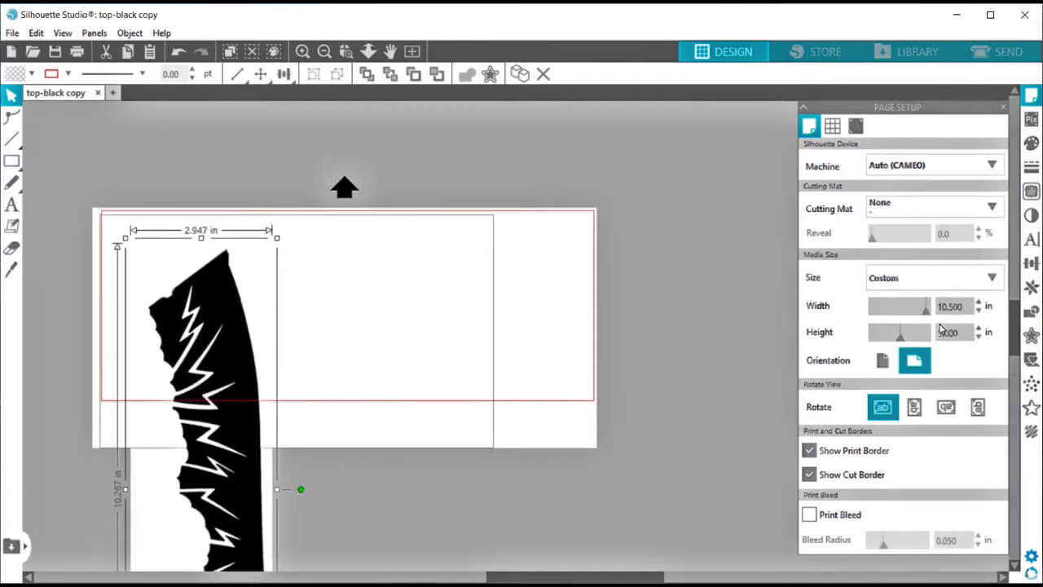
Step: Set the custom media size to 6 in wide and 12 in high
click(967, 312)
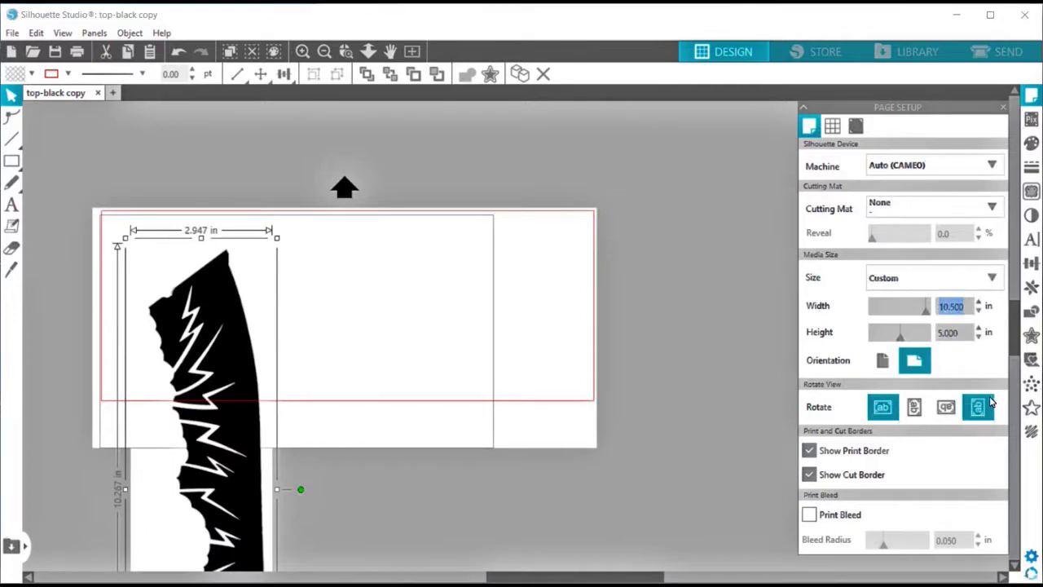
text(5)
key(Tab)
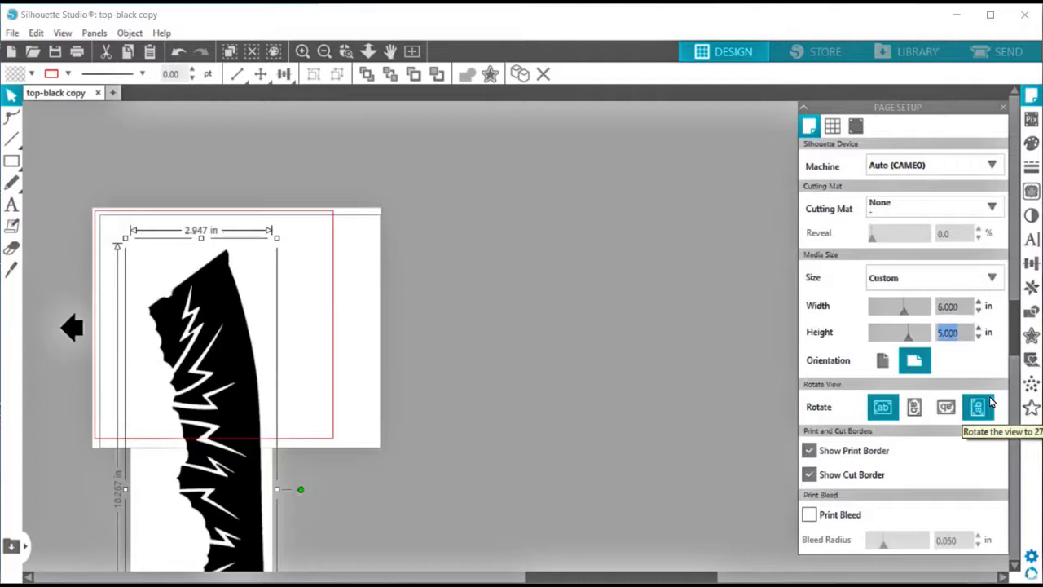
text(12)
key(Tab)
scroll(550, 444, down, 5)
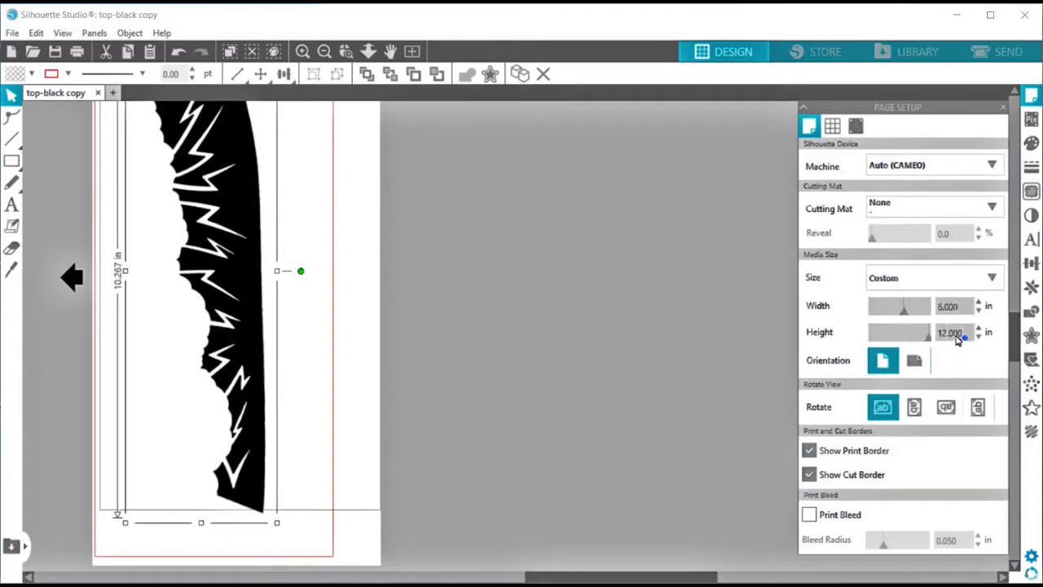
double_click(962, 334)
text(12)
key(Tab)
click(970, 336)
key(shift+Tab)
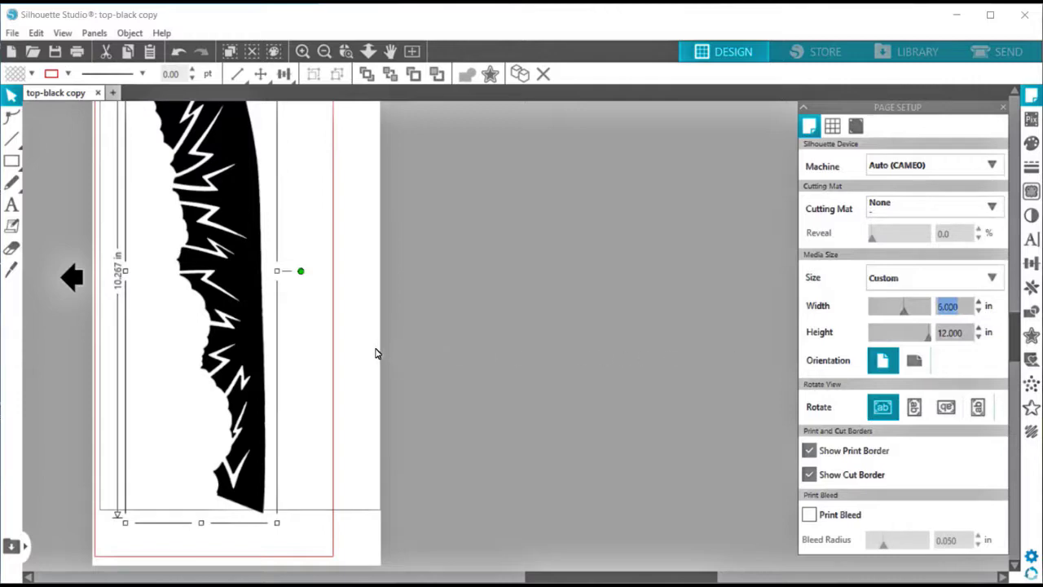
scroll(383, 352, up, 4)
scroll(383, 352, down, 2)
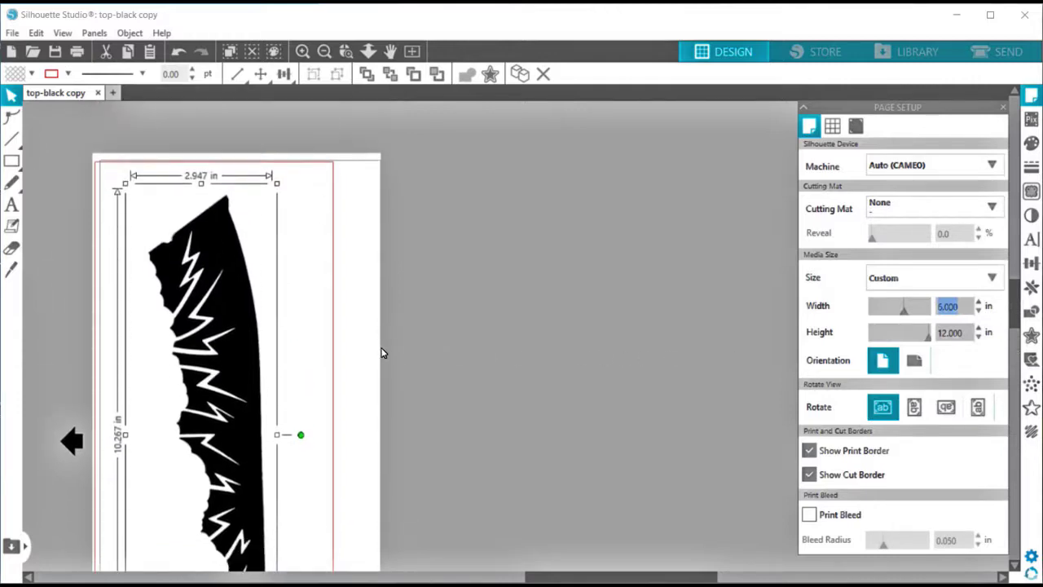
scroll(383, 352, up, 3)
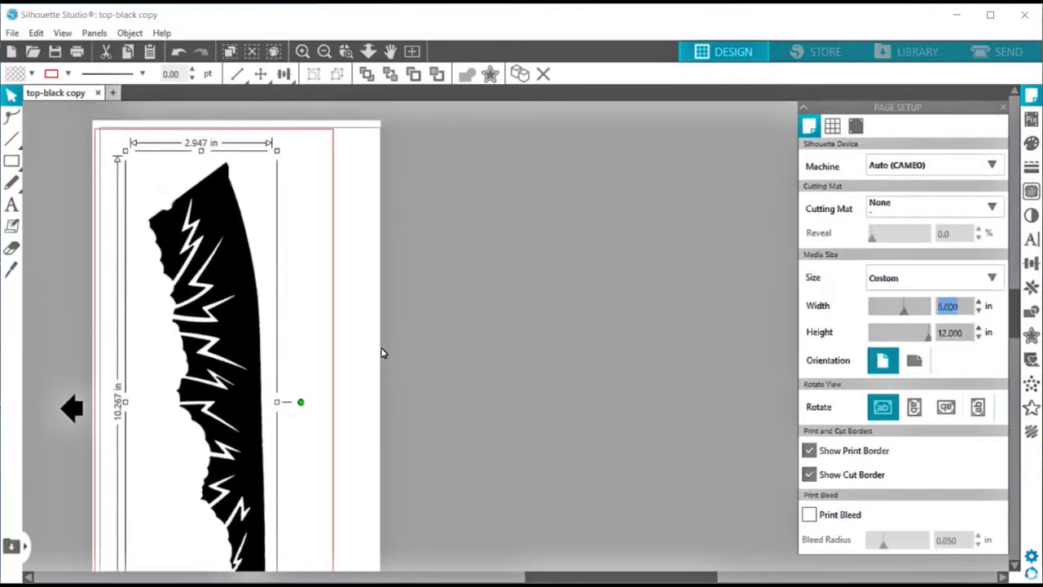
scroll(383, 352, down, 1)
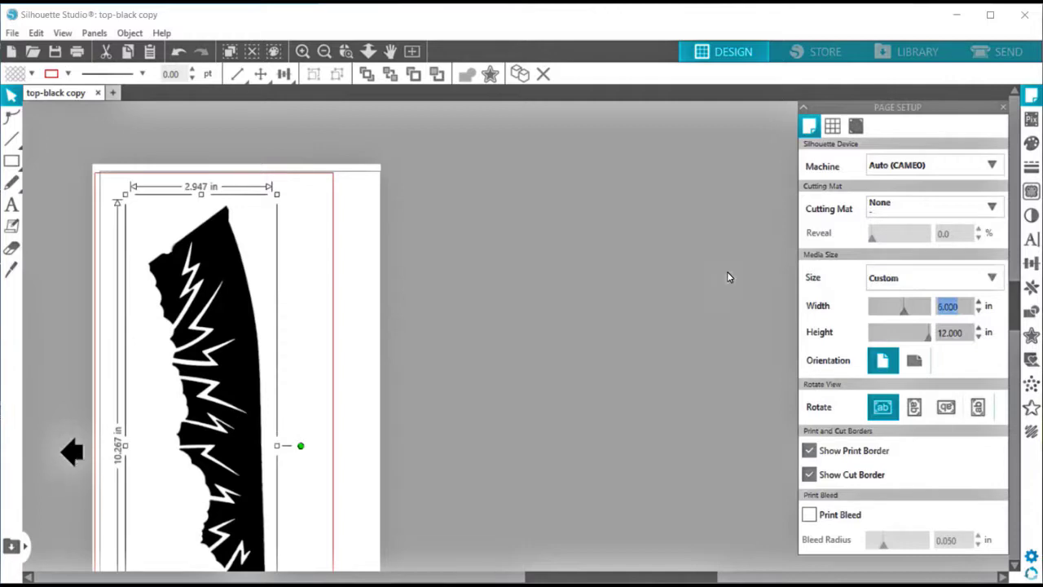
Step: Switch the page to landscape orientation and back to portrait, checking how the artwork fits
click(912, 361)
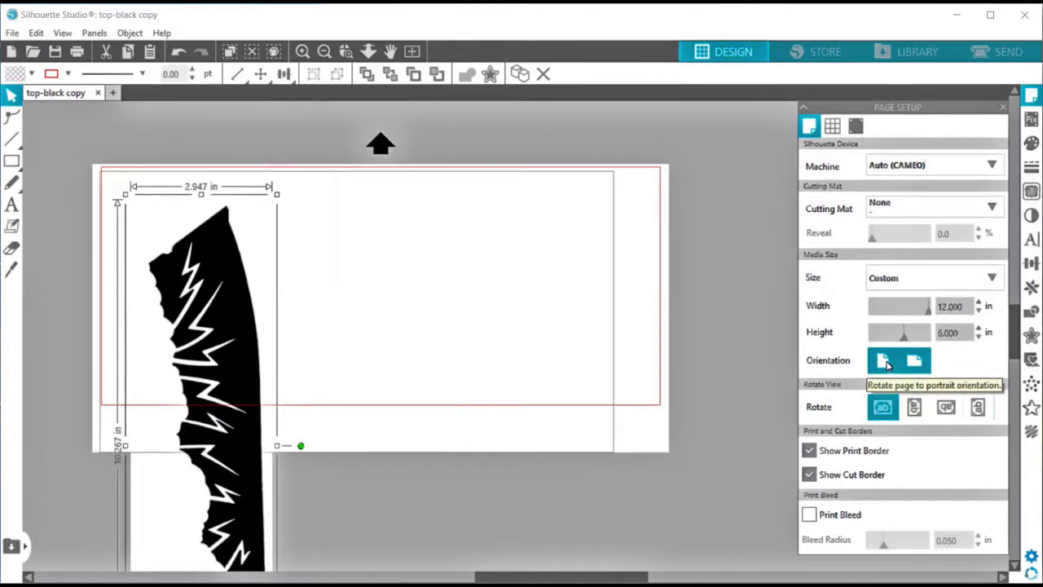
click(885, 363)
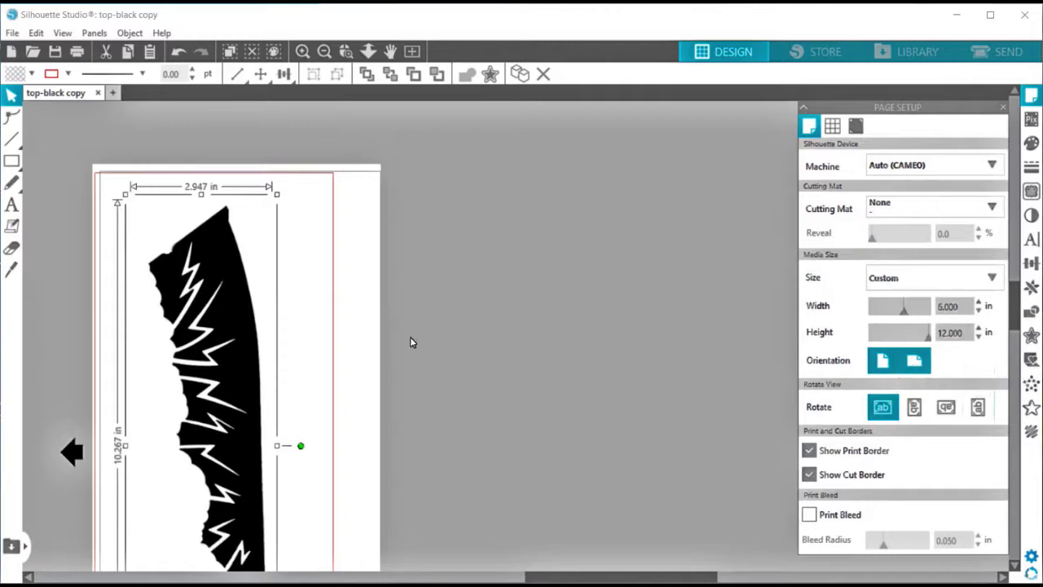
scroll(392, 337, down, 4)
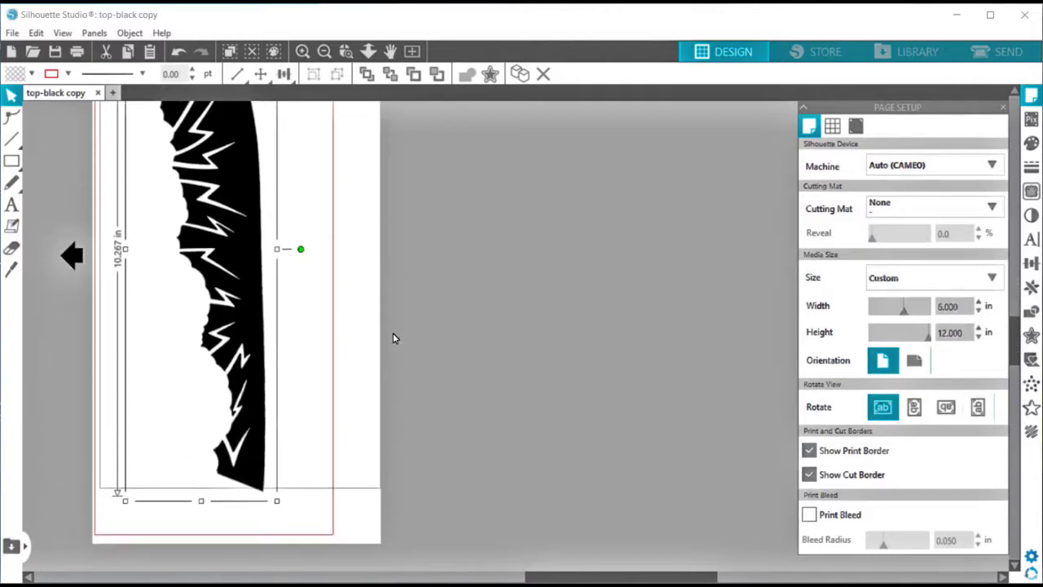
scroll(394, 338, up, 1)
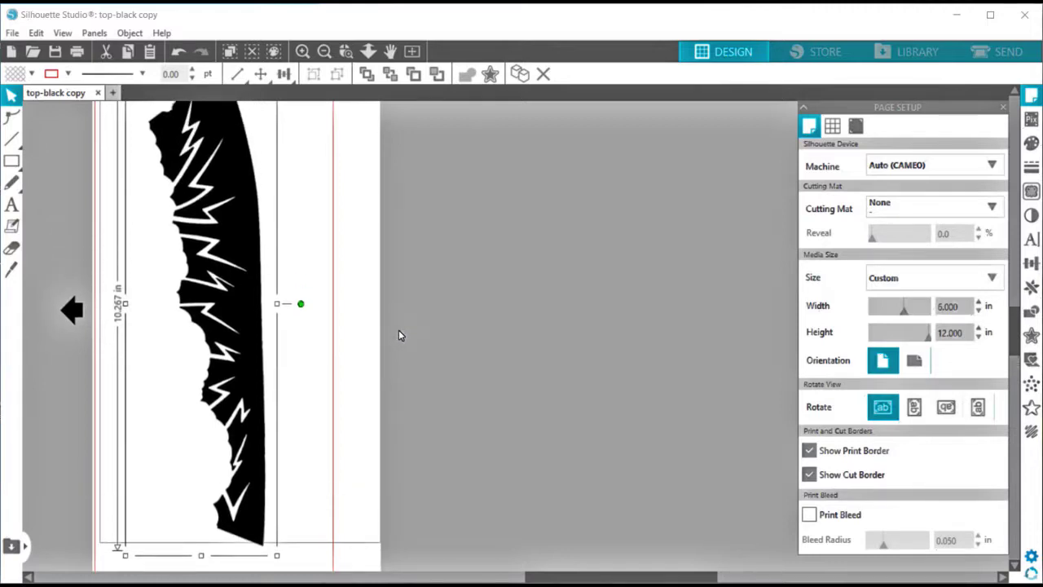
scroll(399, 334, up, 2)
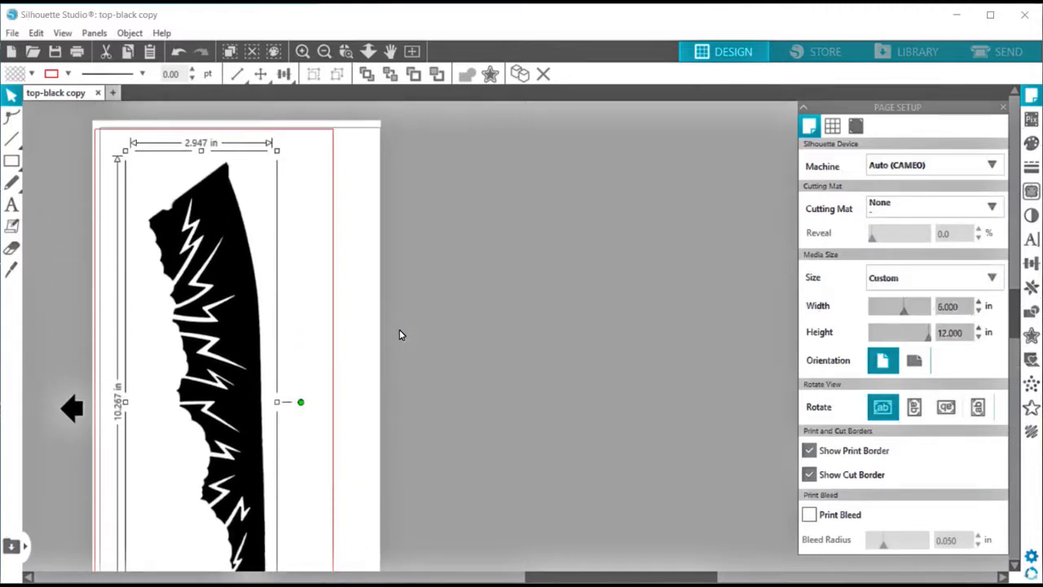
Step: Zoom in on the artwork, select it and open the Trace settings
click(340, 315)
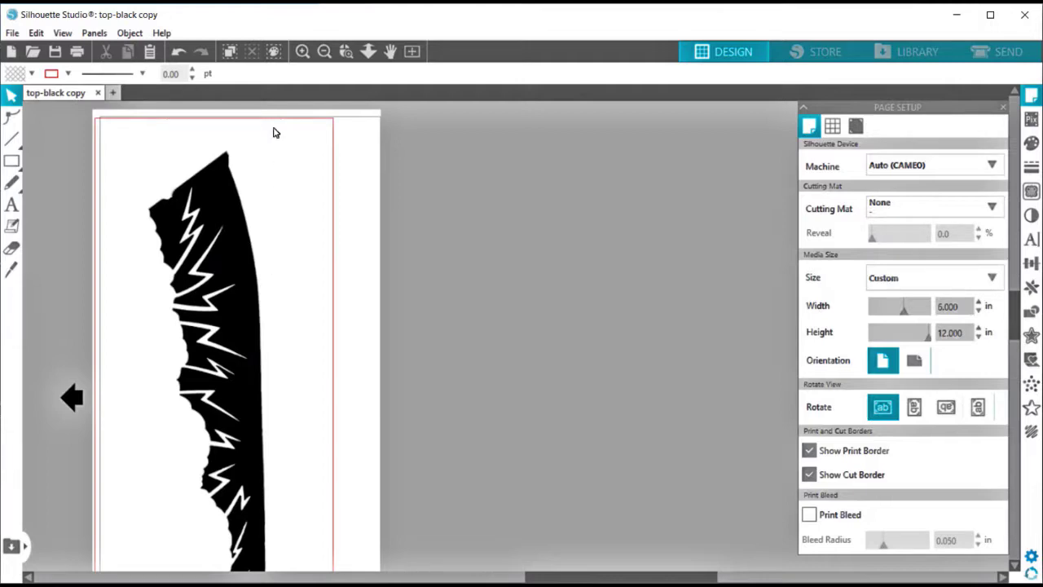
click(302, 51)
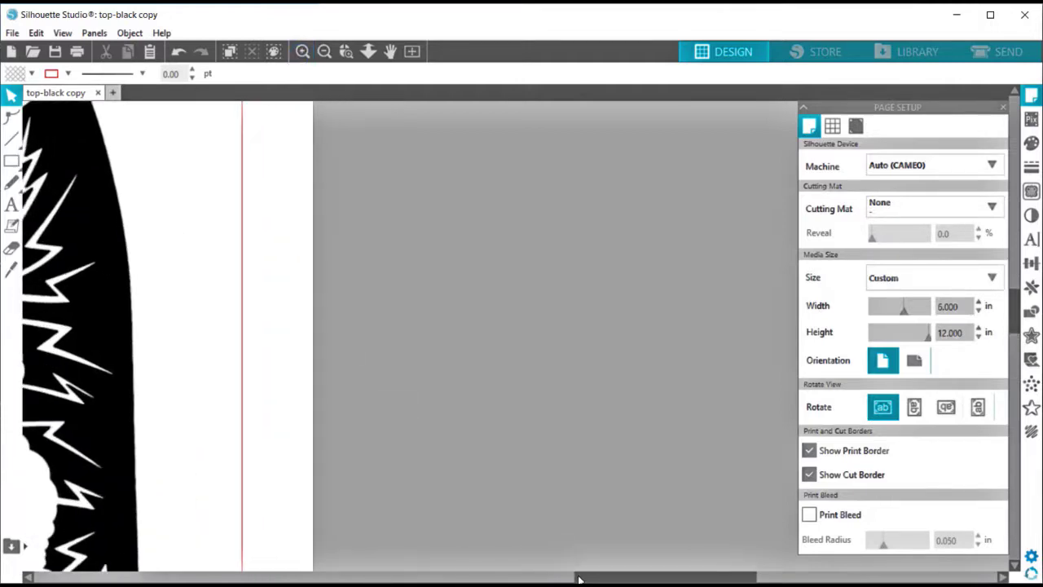
drag(578, 579, 446, 577)
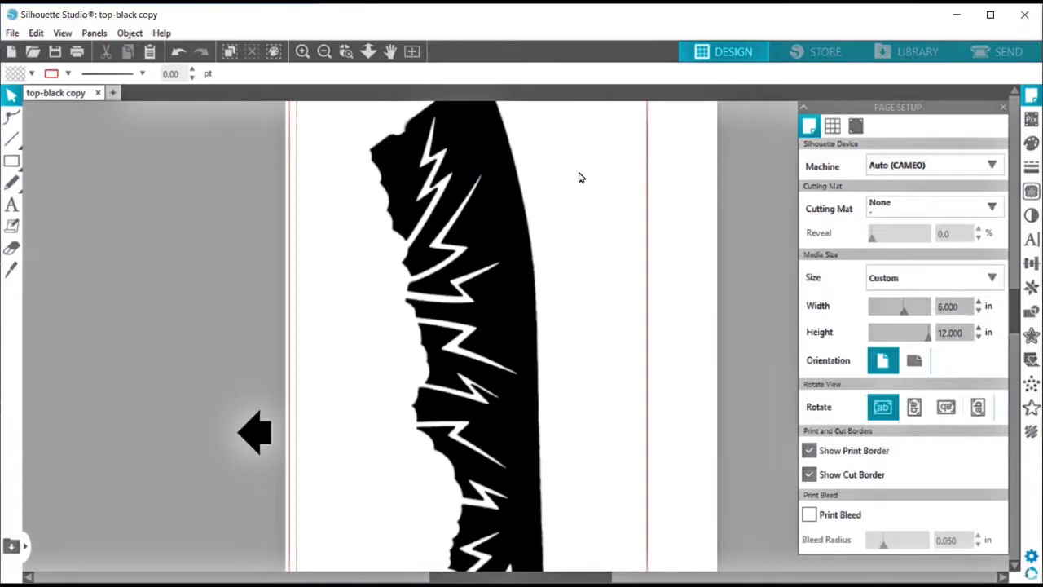
click(499, 211)
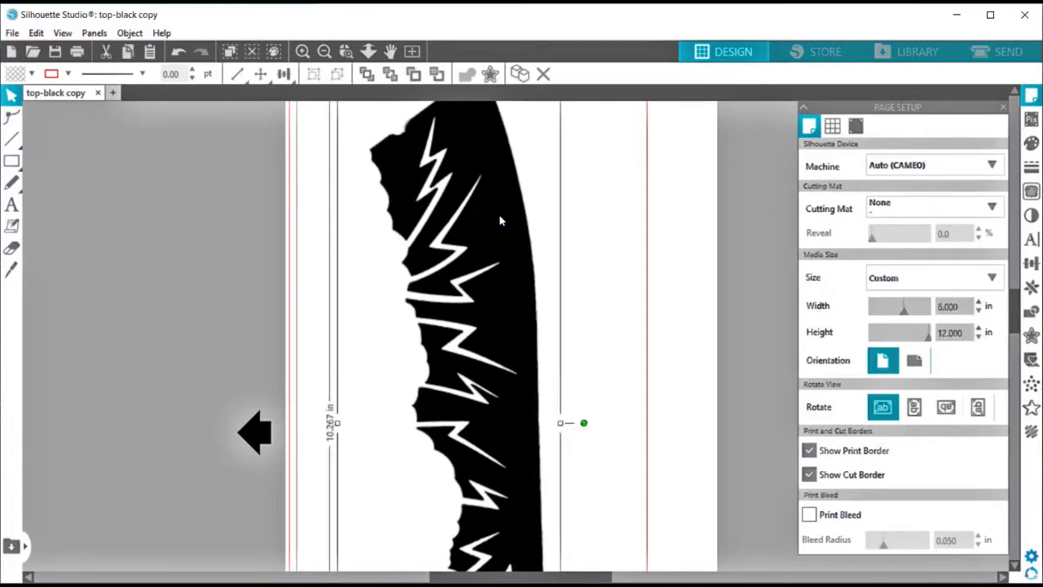
right_click(501, 220)
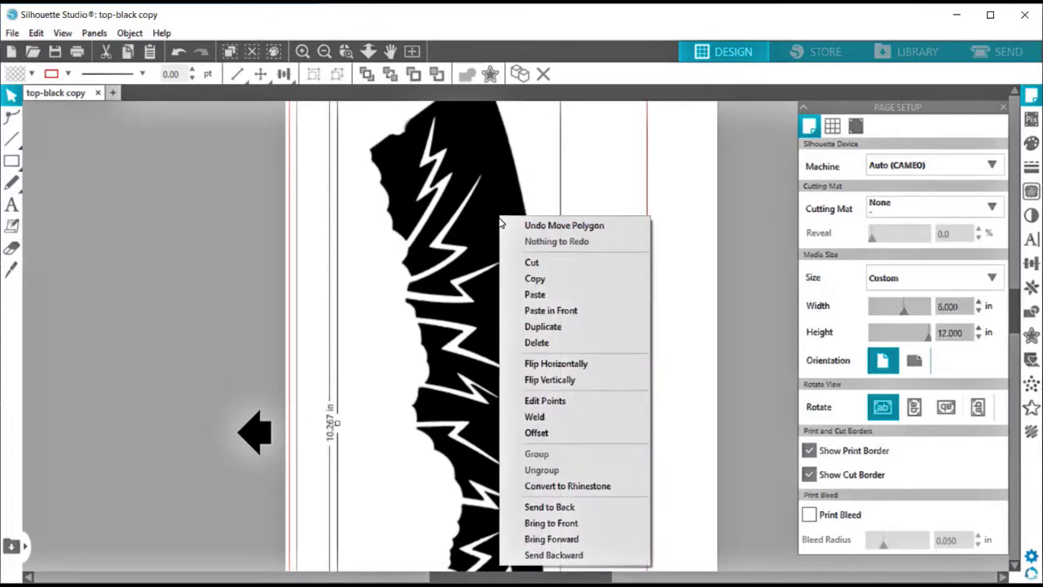
click(129, 33)
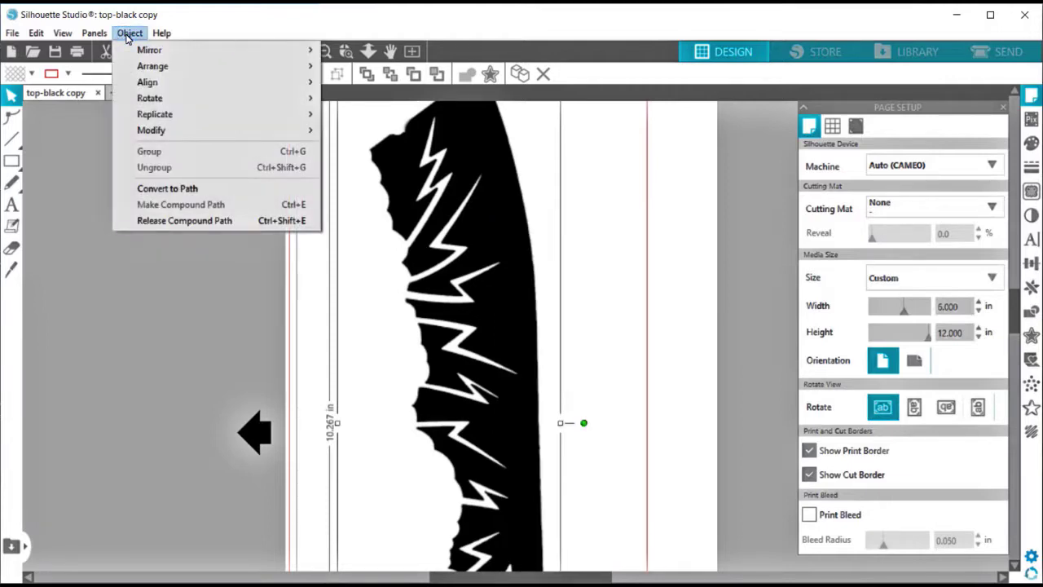
mouse_move(103, 38)
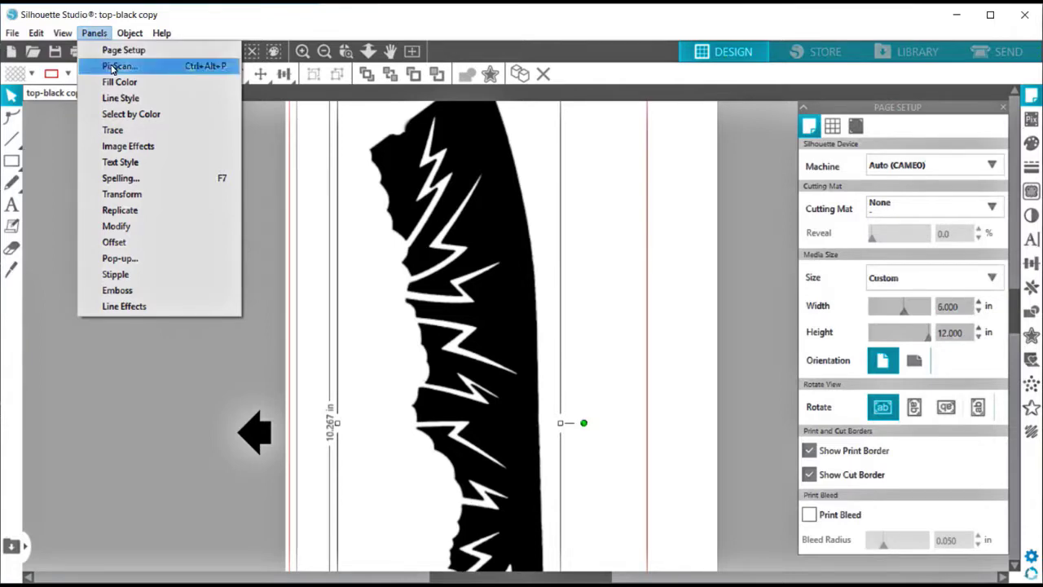
click(121, 131)
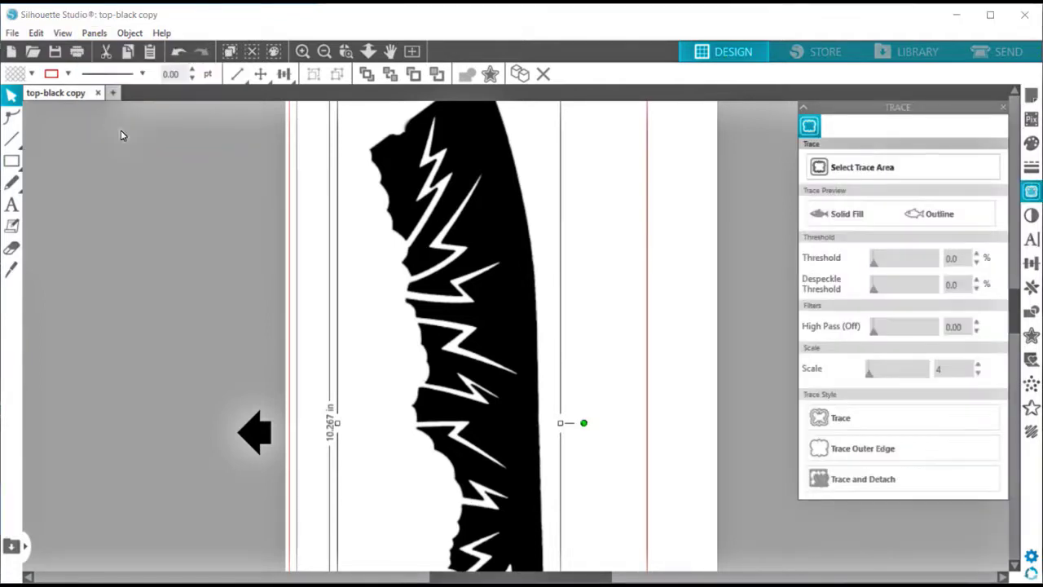
click(855, 167)
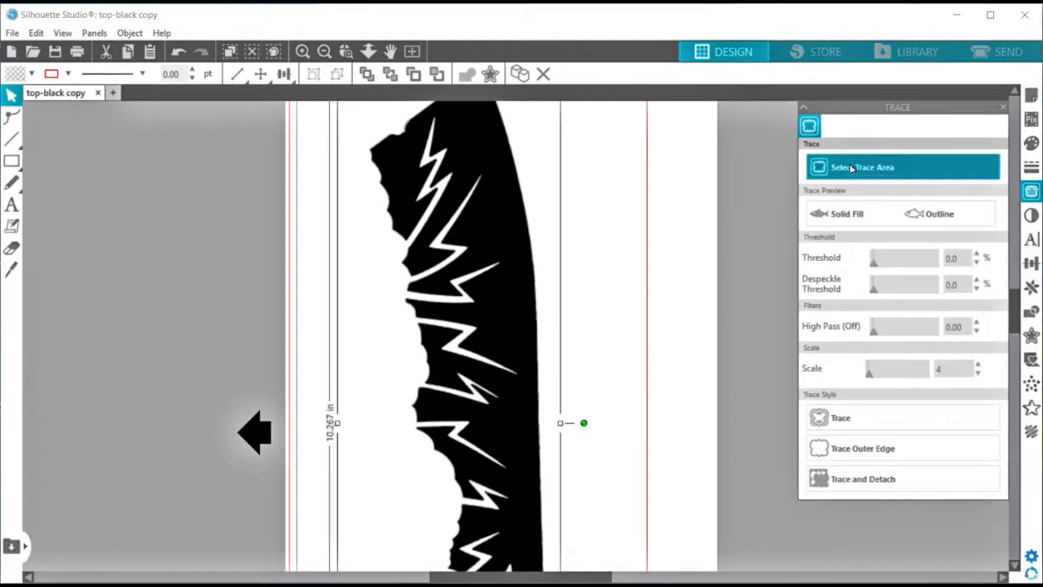
click(501, 228)
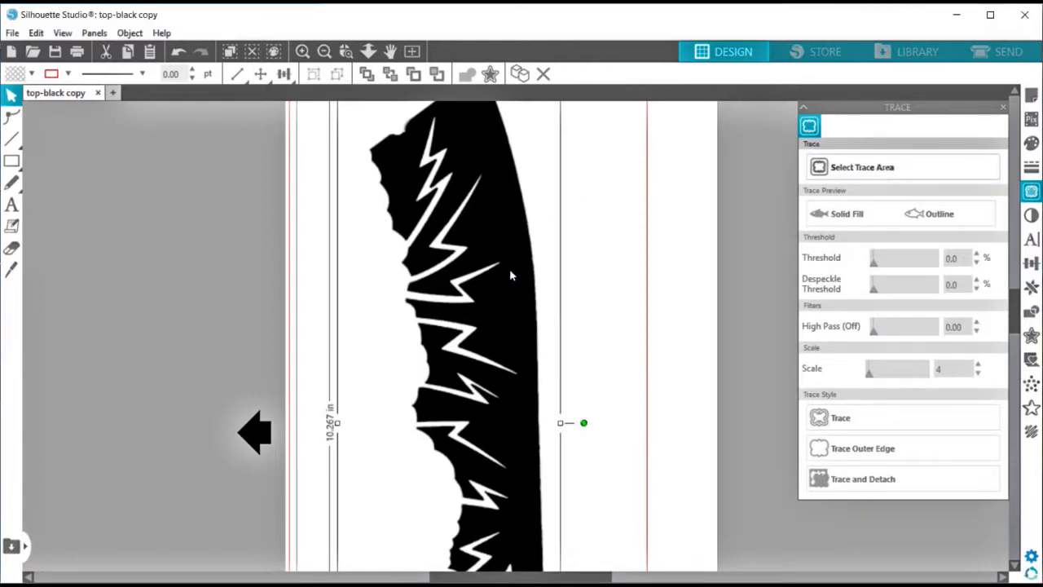
click(836, 213)
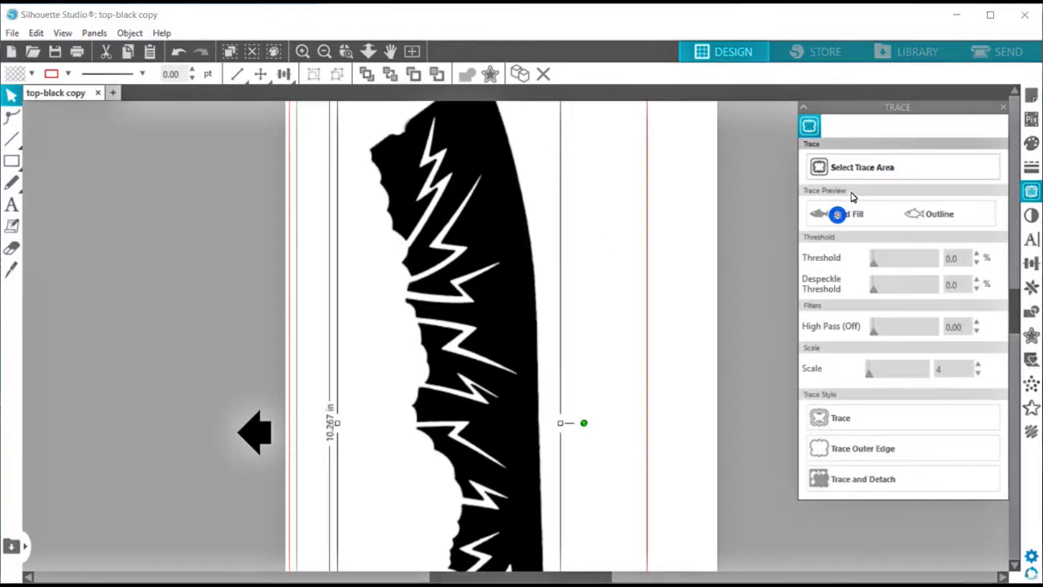
click(855, 167)
click(502, 234)
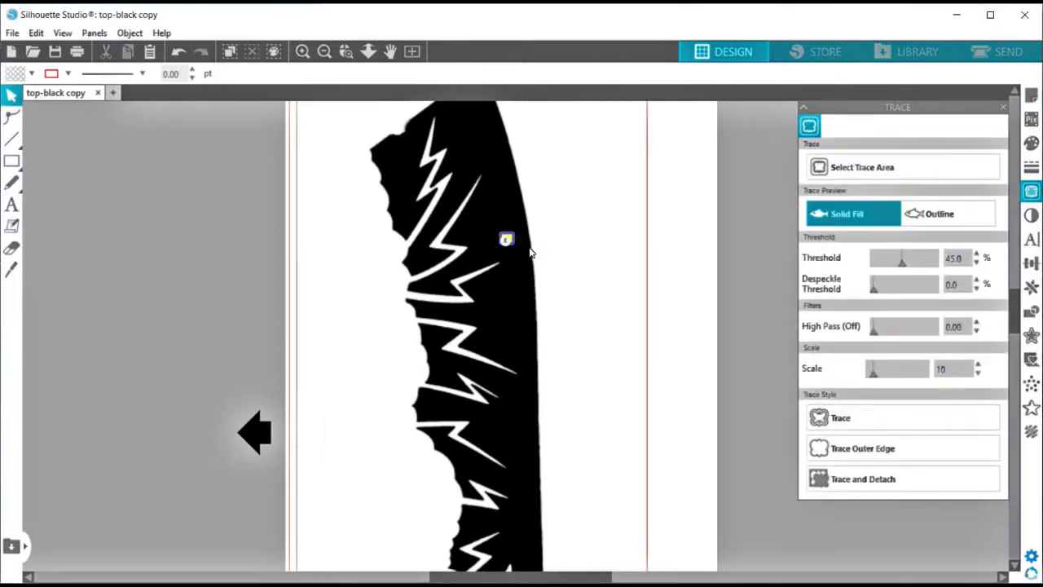
click(852, 167)
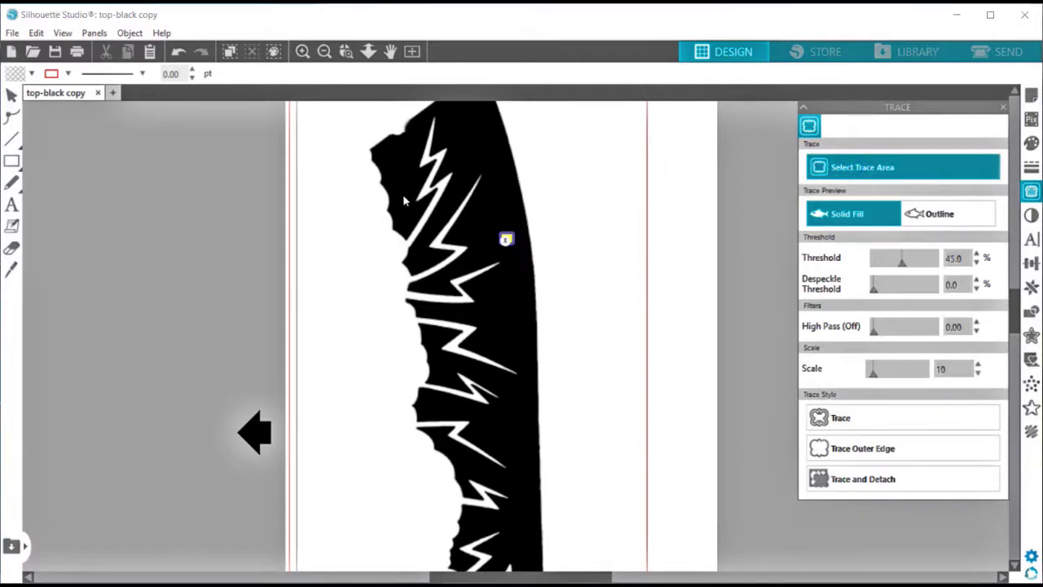
click(502, 244)
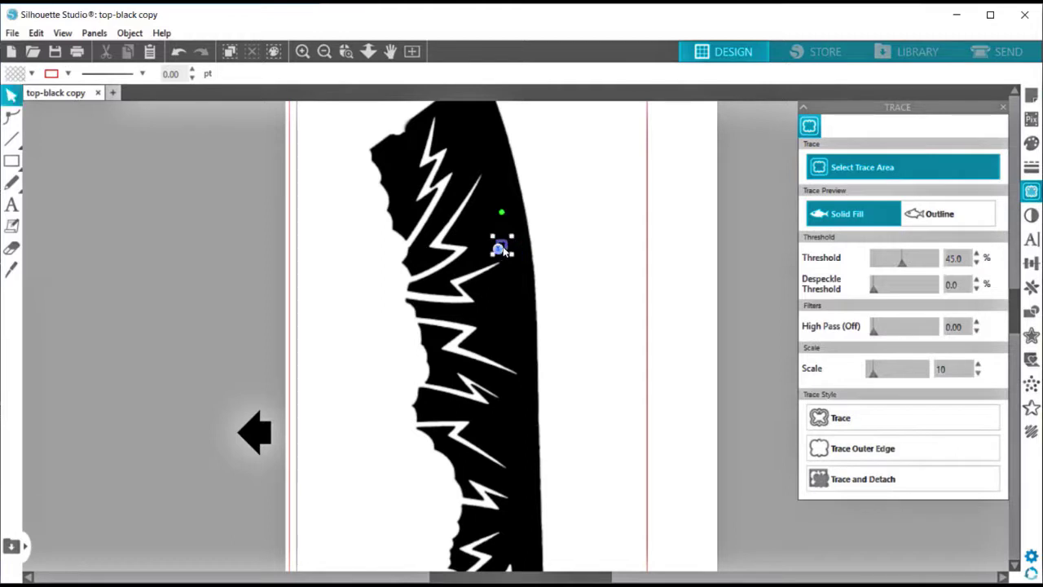
click(502, 249)
key(Delete)
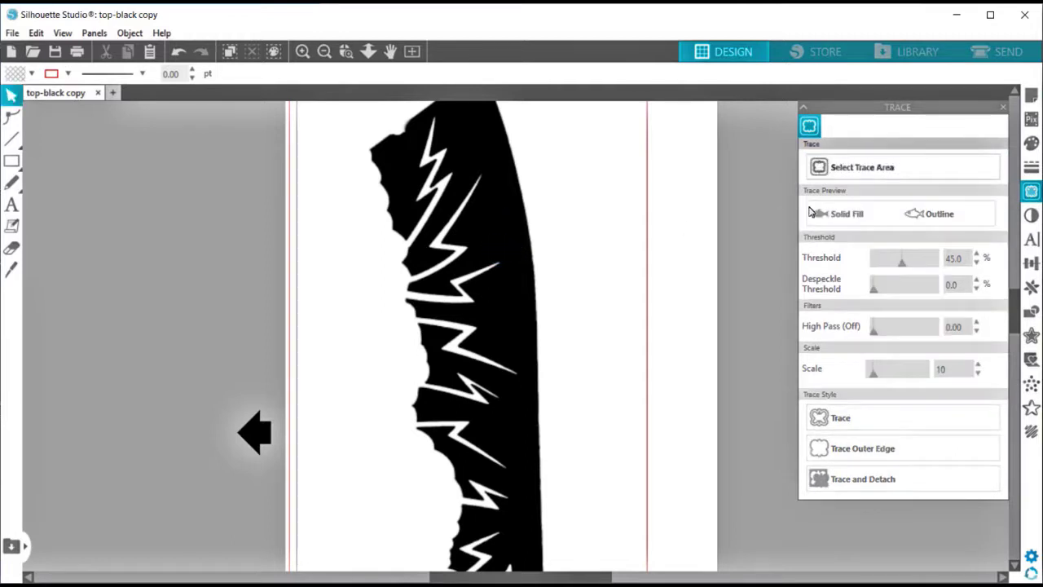
Step: Mark a trace area about 3.49 in wide and 10.46 in high around the whole lightning artwork and check its fill preview
click(862, 167)
scroll(375, 167, up, 4)
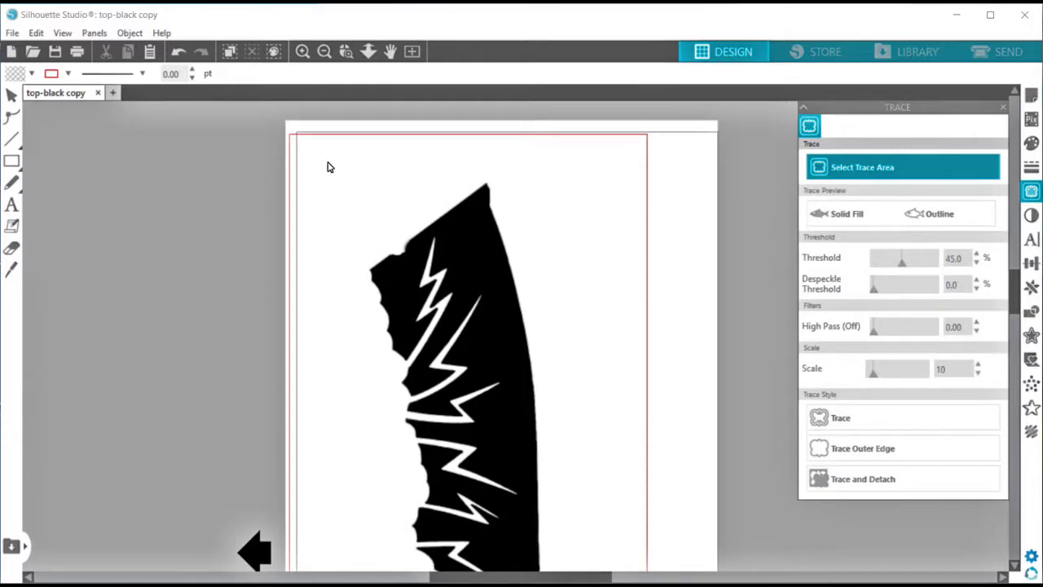
mouse_move(327, 167)
mouse_down()
mouse_move(534, 317)
mouse_move(573, 412)
mouse_move(586, 570)
mouse_move(622, 572)
mouse_move(617, 493)
mouse_move(580, 487)
mouse_up()
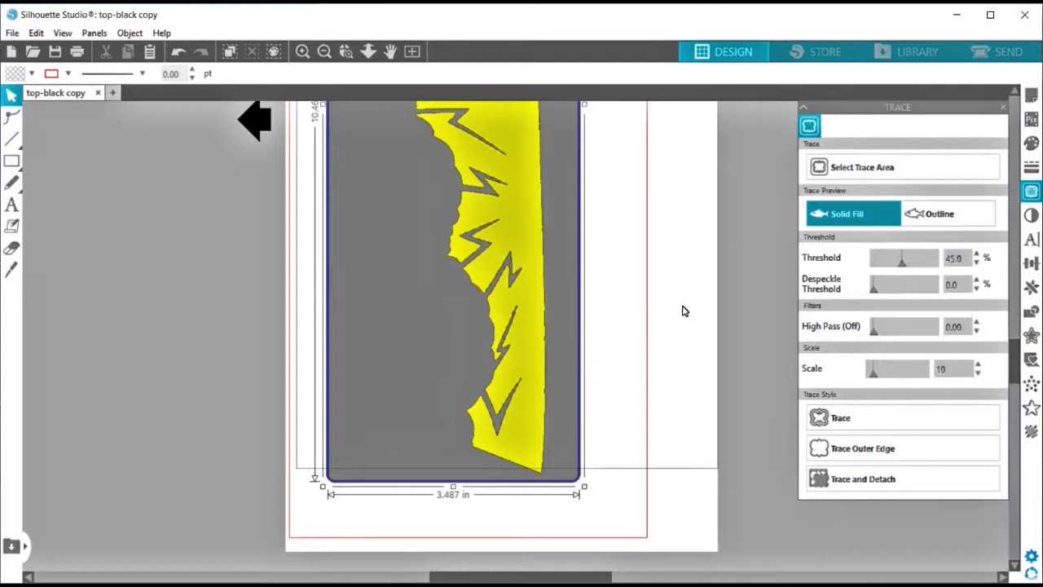
scroll(684, 315, up, 6)
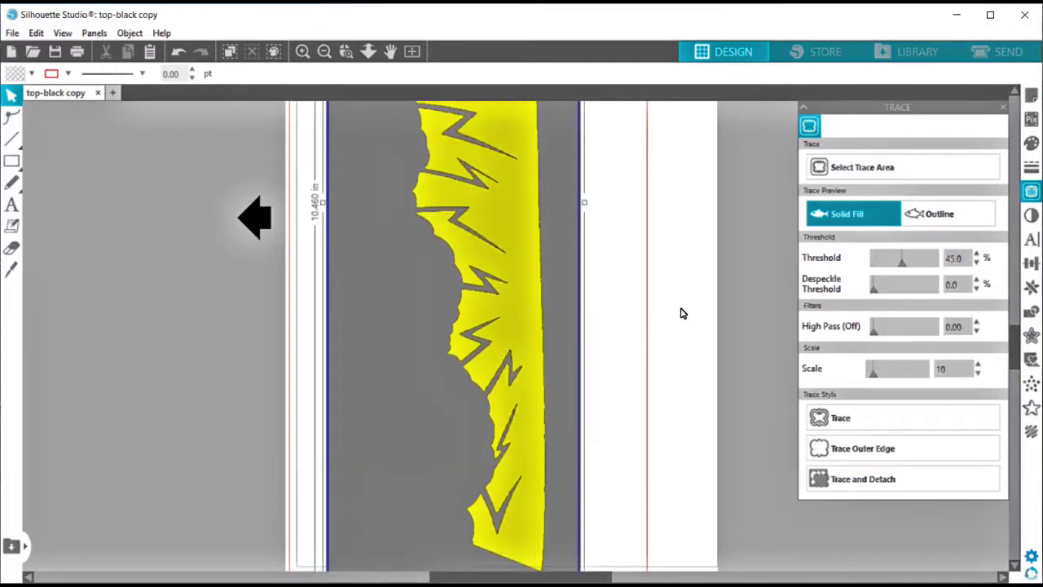
scroll(619, 237, up, 4)
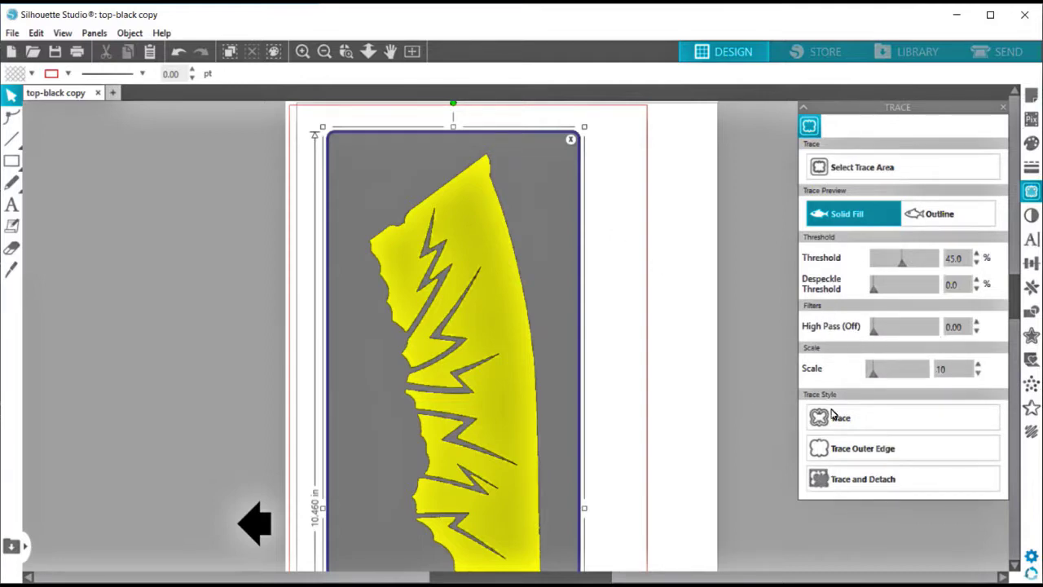
Step: Trace the artwork with the Trace style and check the cut lines along its full length
click(855, 420)
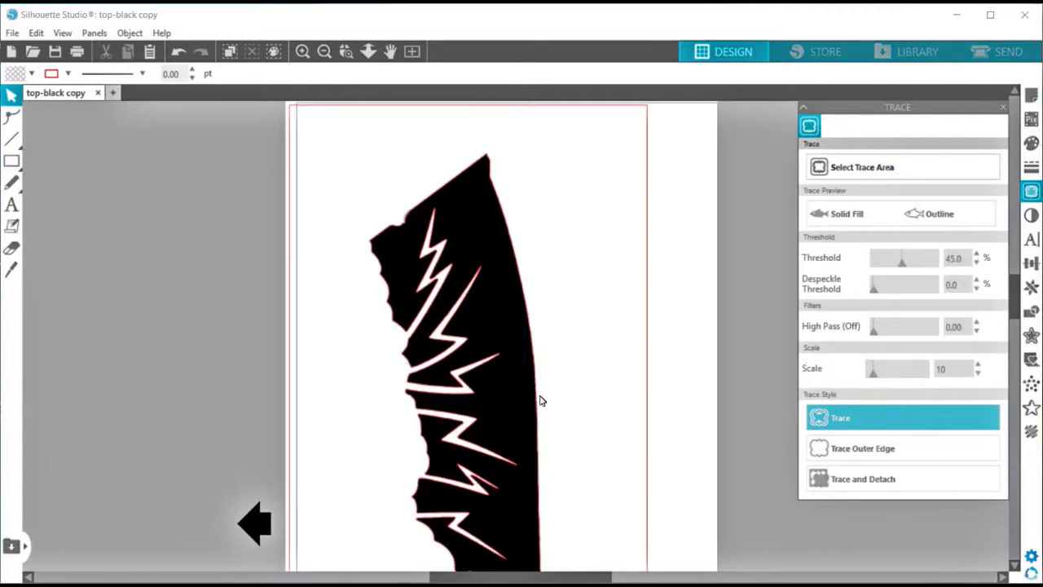
scroll(540, 403, down, 5)
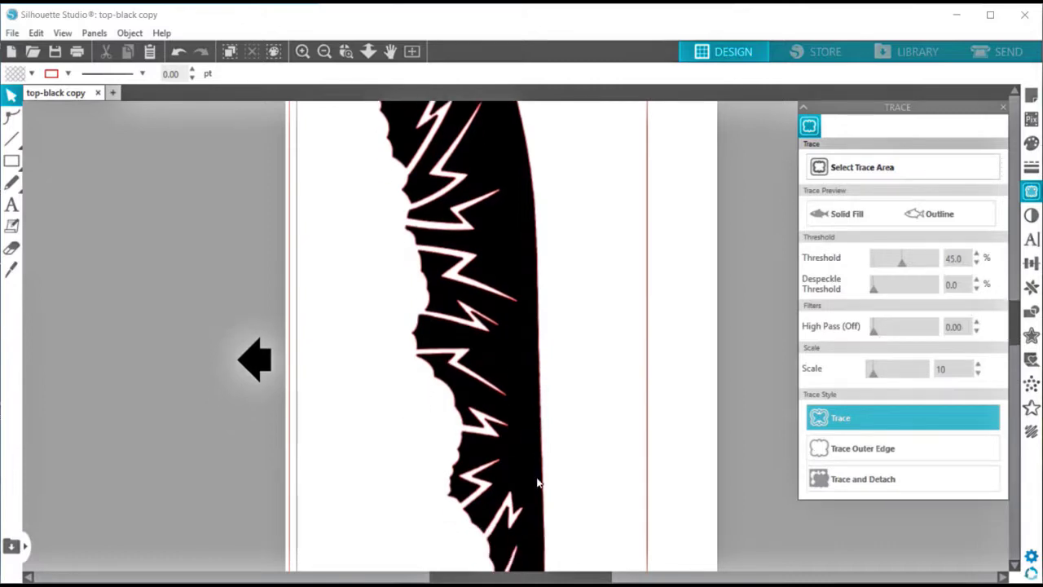
scroll(561, 505, down, 6)
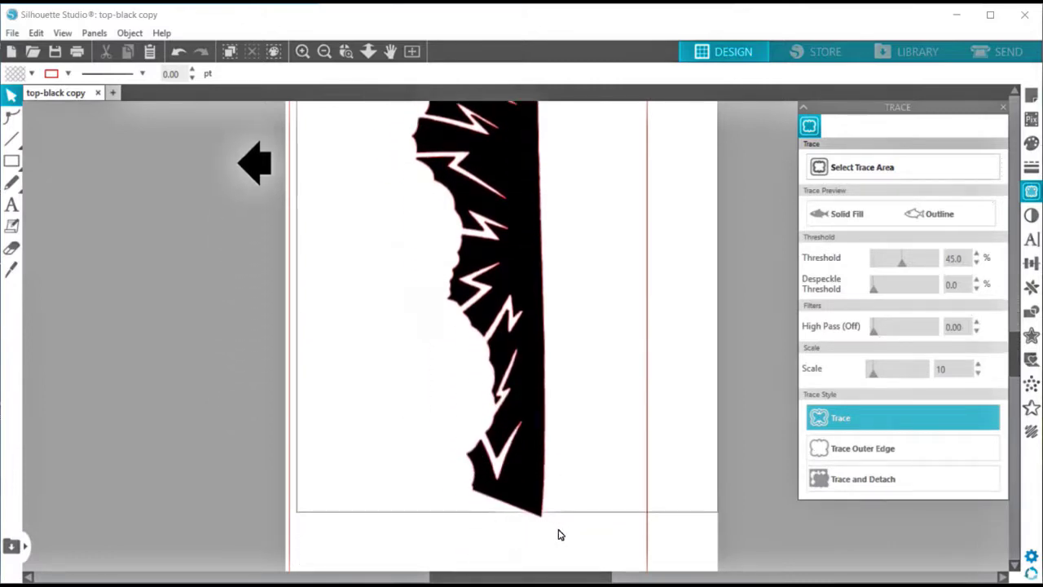
scroll(595, 475, up, 6)
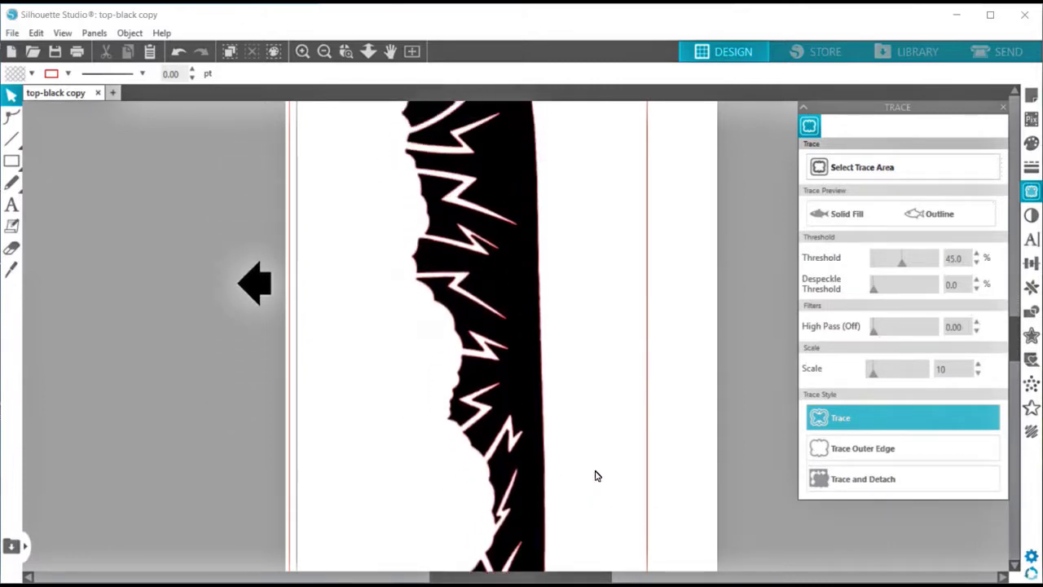
scroll(584, 470, up, 5)
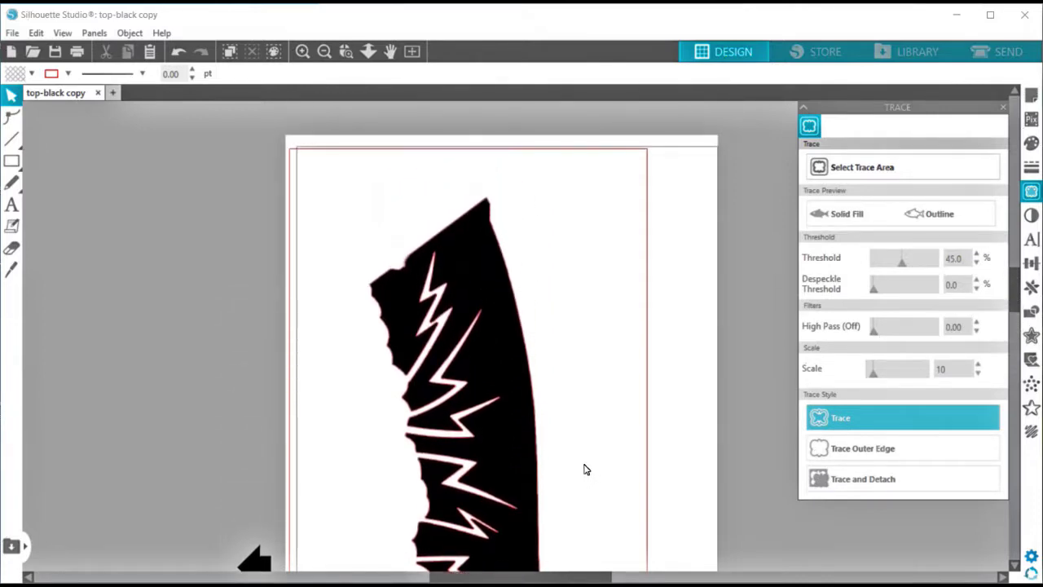
scroll(584, 469, down, 1)
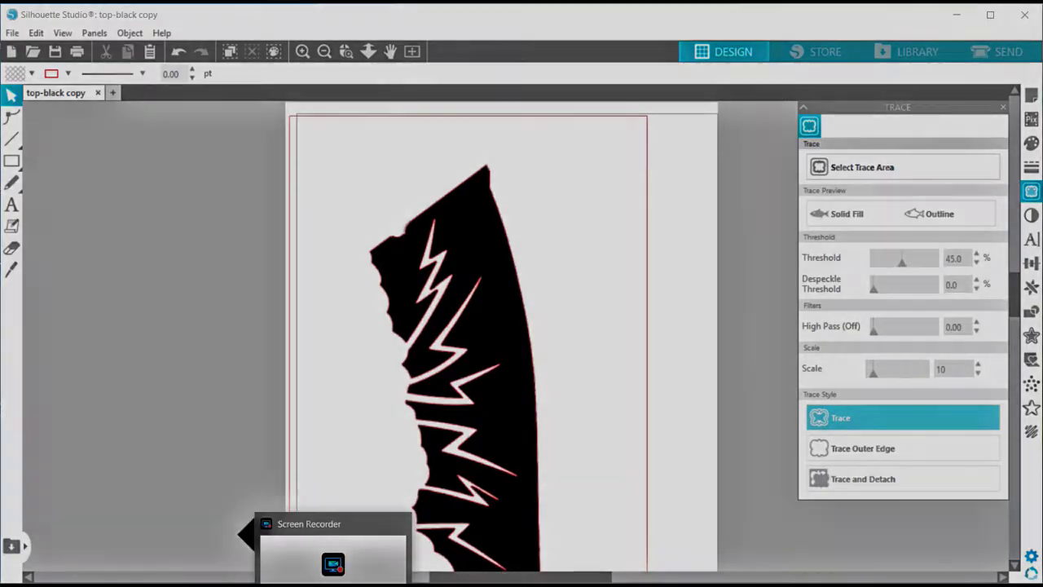
click(333, 562)
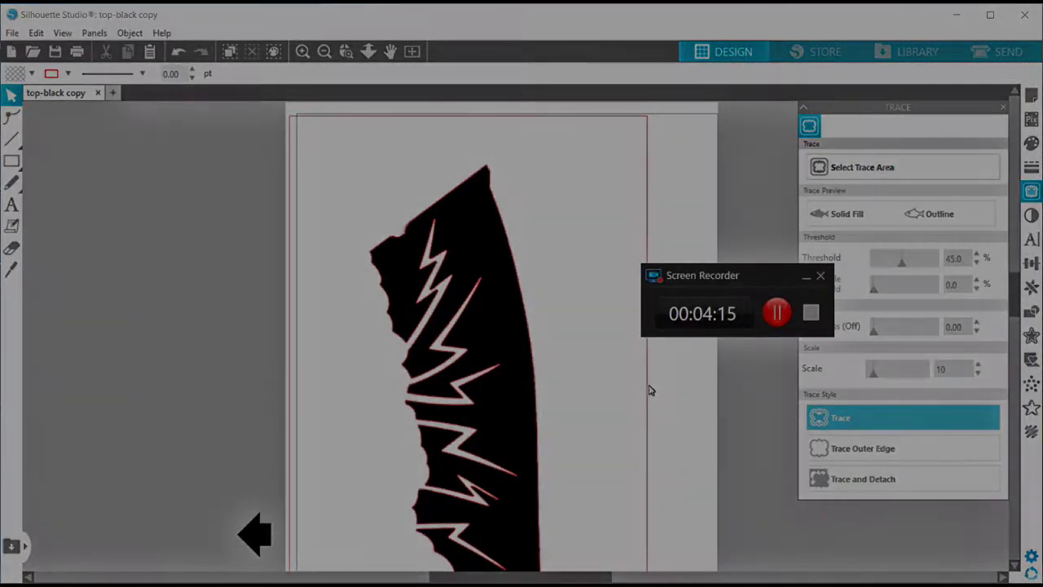